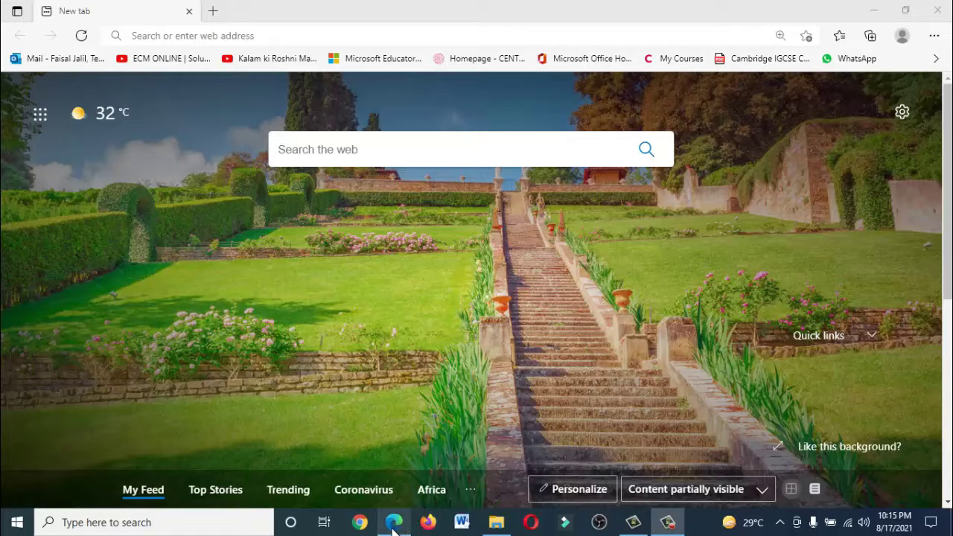
Step: Launch Edge's Web capture tool on the new tab page from the Settings and more menu
{"action": "mouse_move", "coordinate": [394, 526]}
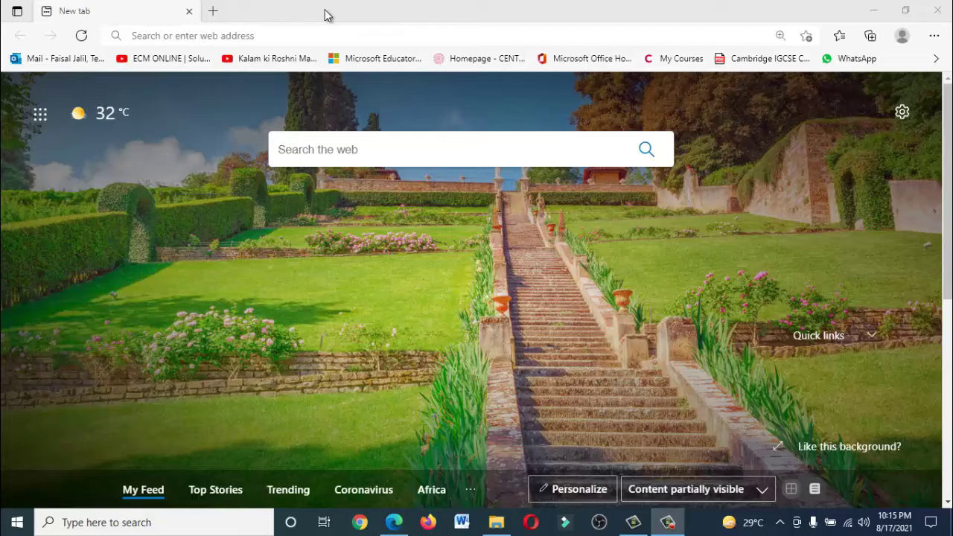
{"action": "left_click", "coordinate": [315, 34]}
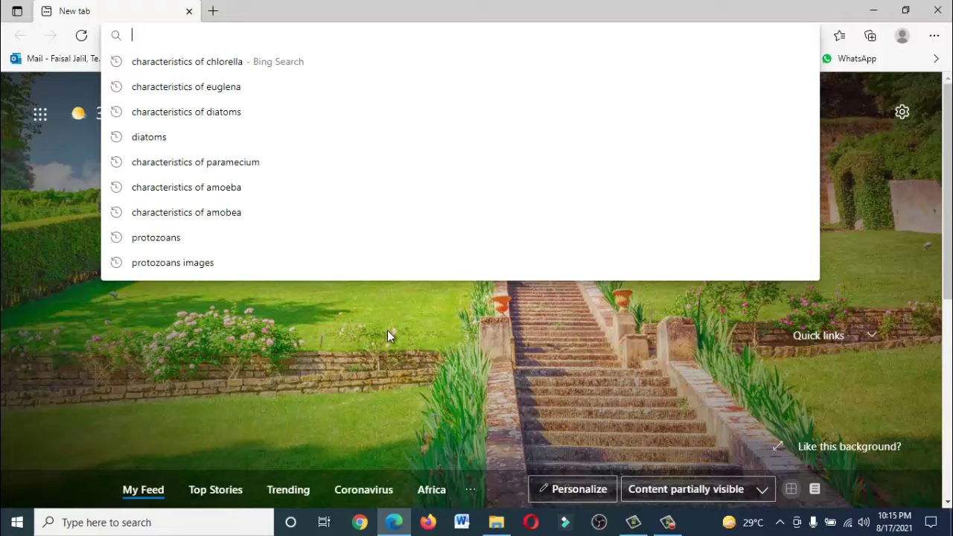
{"action": "left_click", "coordinate": [342, 334]}
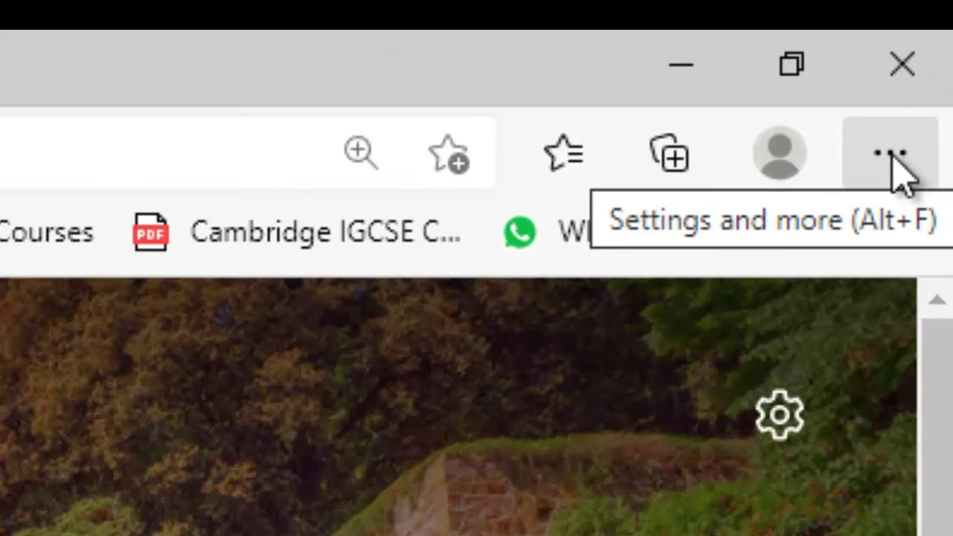
{"action": "left_click", "coordinate": [892, 156]}
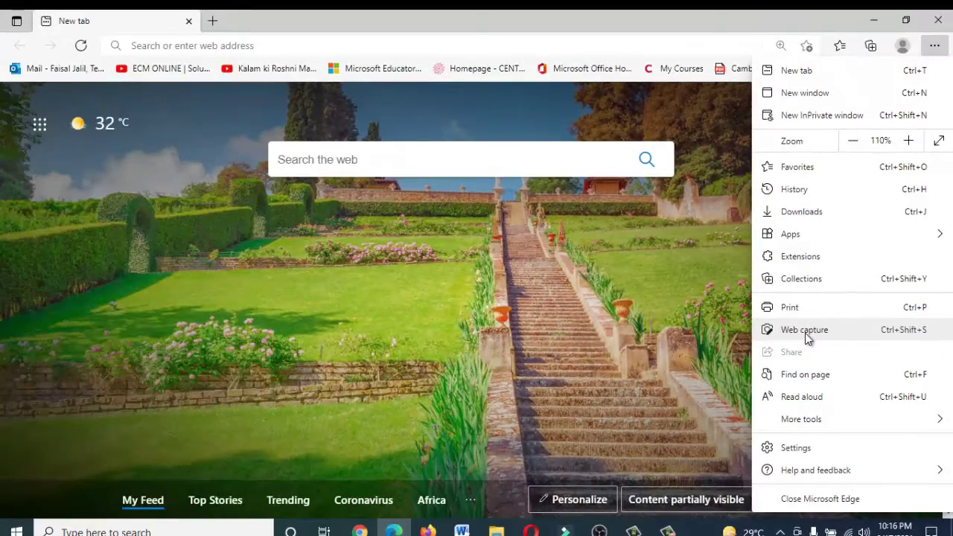
{"action": "left_click", "coordinate": [805, 330]}
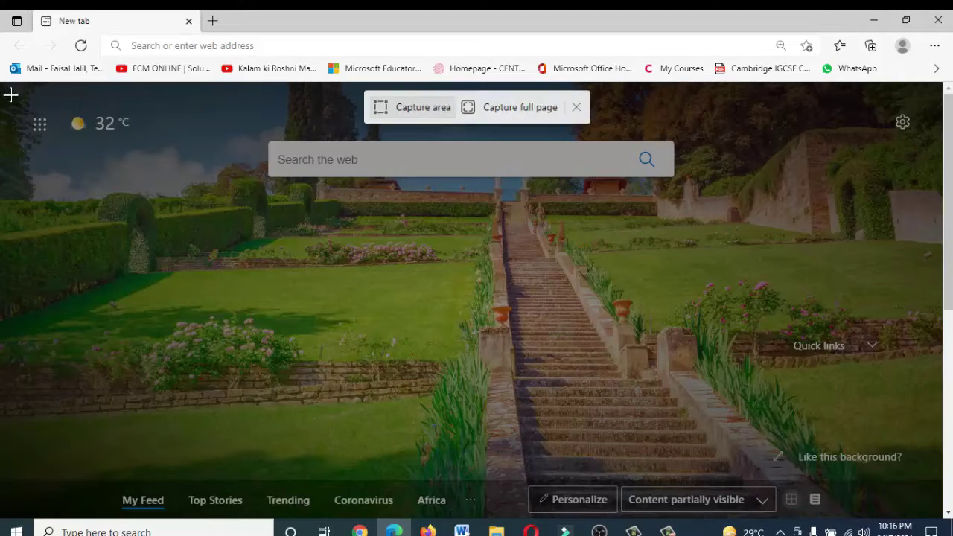
Step: Capture the top-left area showing the weather and hedges and copy it
{"action": "left_click_drag", "start_coordinate": [11, 94], "coordinate": [267, 384]}
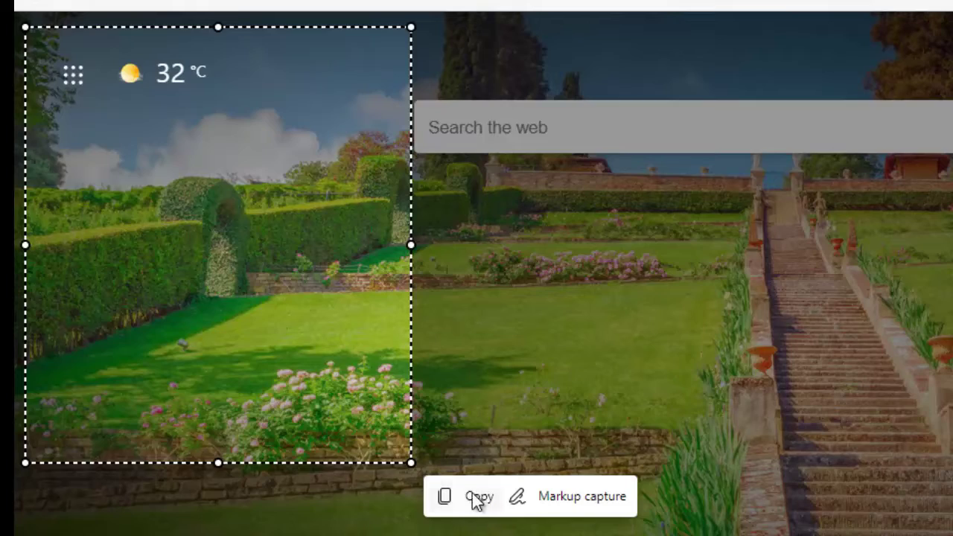
{"action": "left_click", "coordinate": [458, 499]}
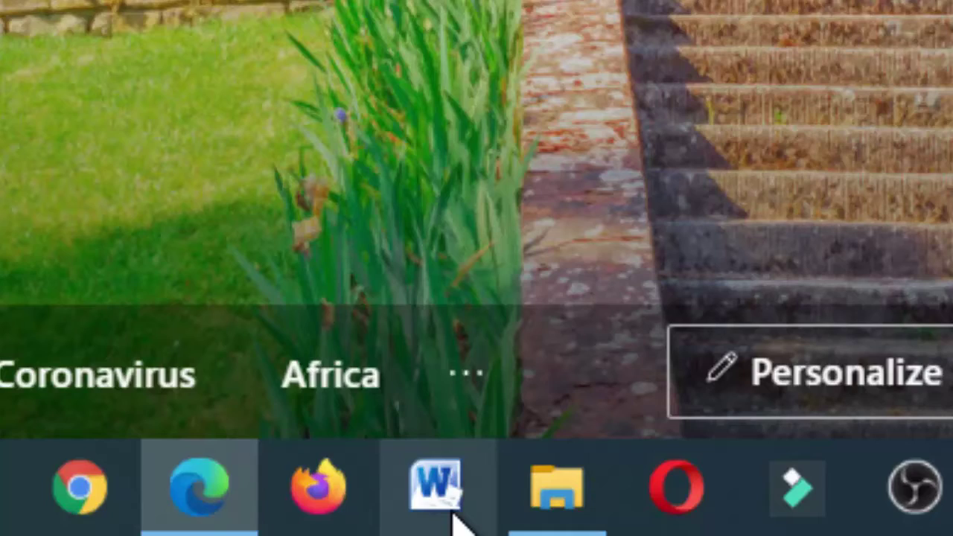
Step: Open a blank Word document and paste the garden capture into it
{"action": "left_click", "coordinate": [452, 515]}
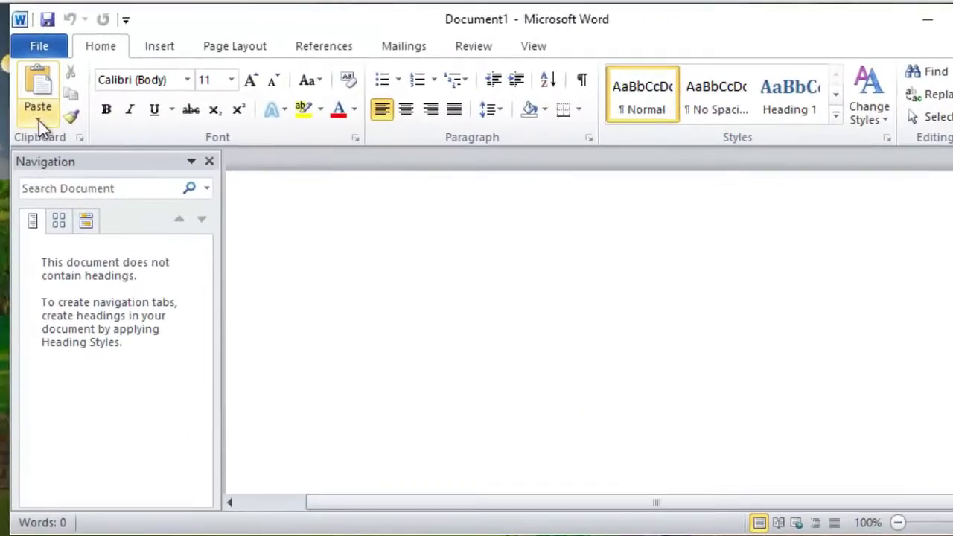
{"action": "left_click", "coordinate": [37, 123]}
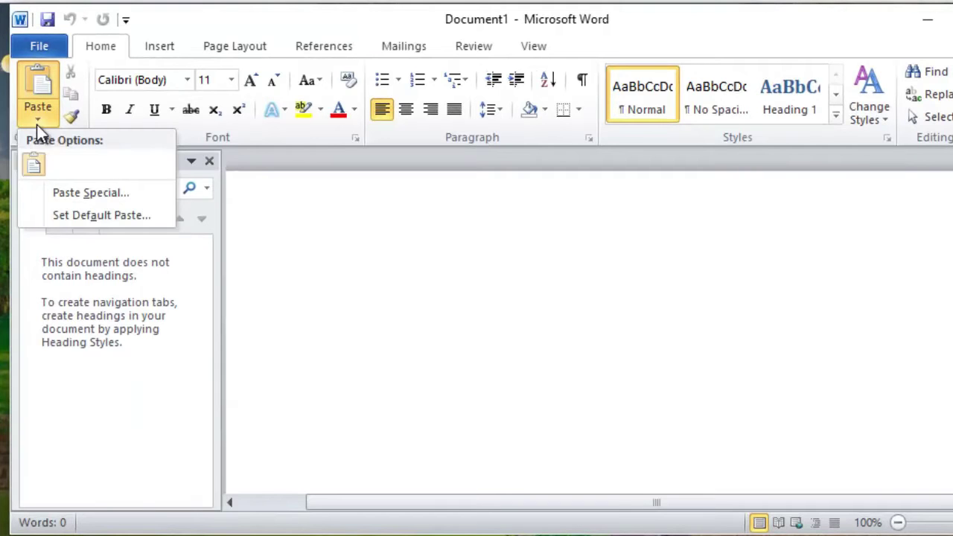
{"action": "left_click", "coordinate": [35, 167]}
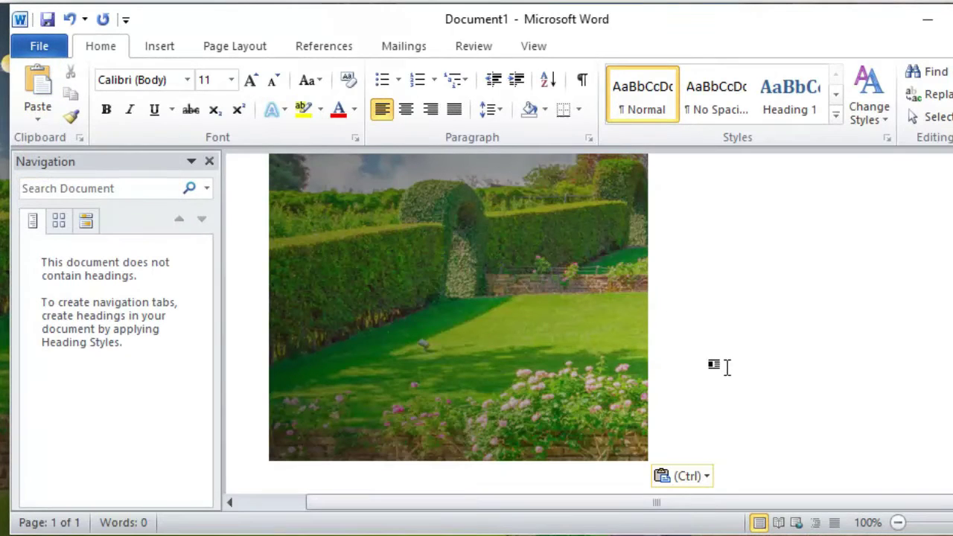
Step: Add a new line below the picture and preview pasting another copy
{"action": "key", "text": "Return"}
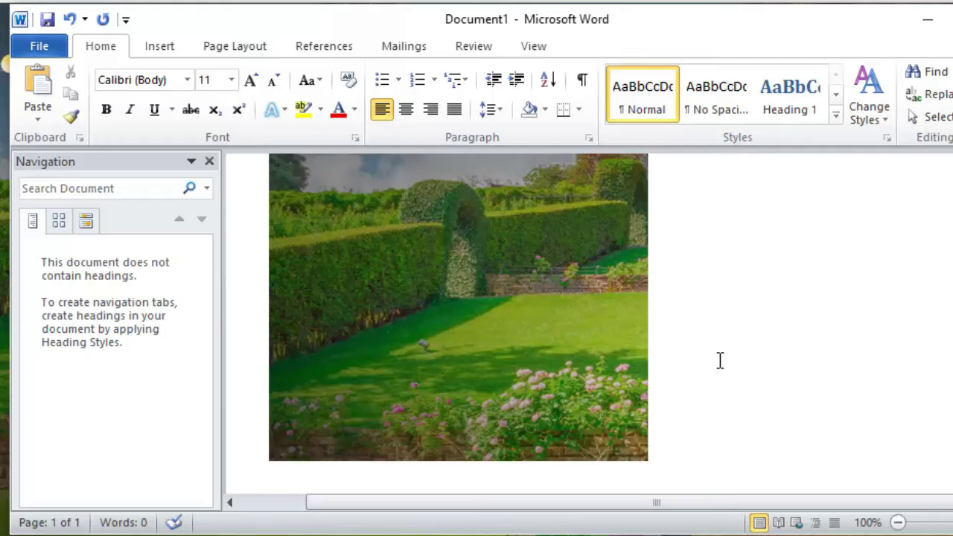
{"action": "scroll", "coordinate": [720, 360], "scroll_direction": "down", "scroll_amount": 3}
{"action": "right_click", "coordinate": [288, 347]}
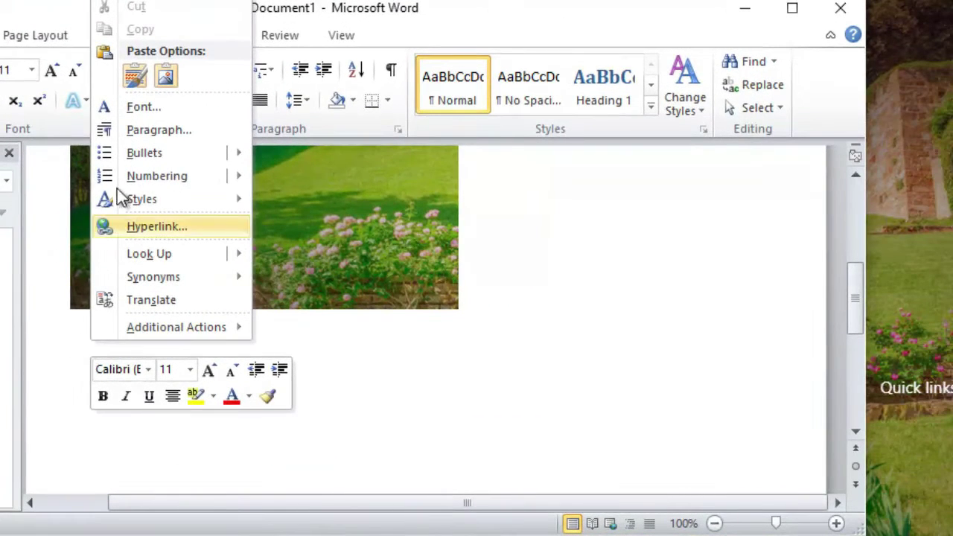
{"action": "left_click", "coordinate": [260, 82]}
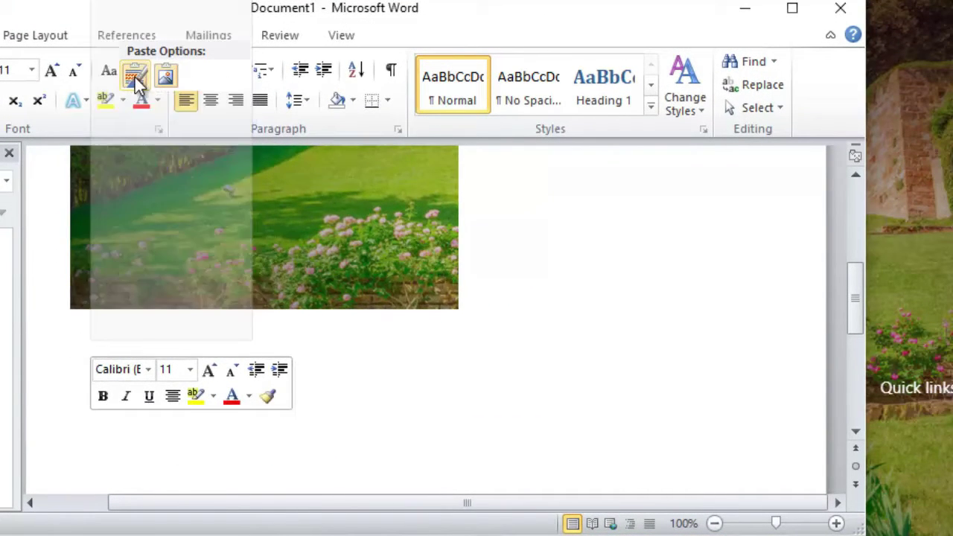
Step: Maximize Word and paste a second garden copy with Keep Source Formatting
{"action": "key", "text": "Escape"}
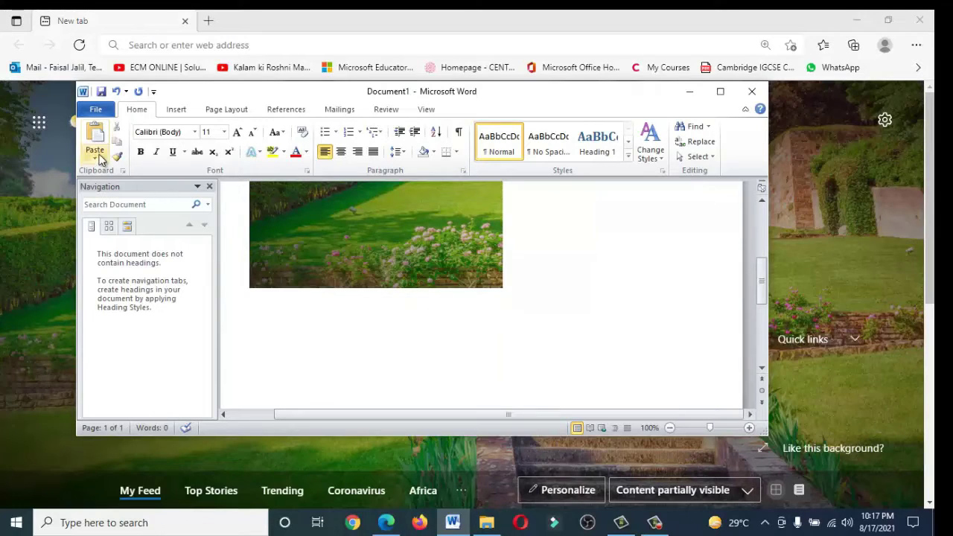
{"action": "left_click", "coordinate": [720, 91]}
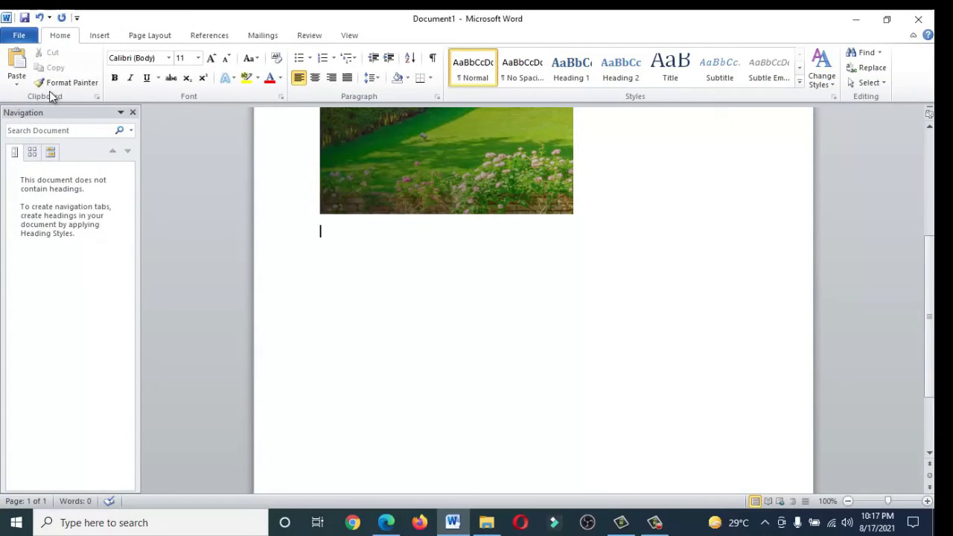
{"action": "left_click", "coordinate": [18, 85]}
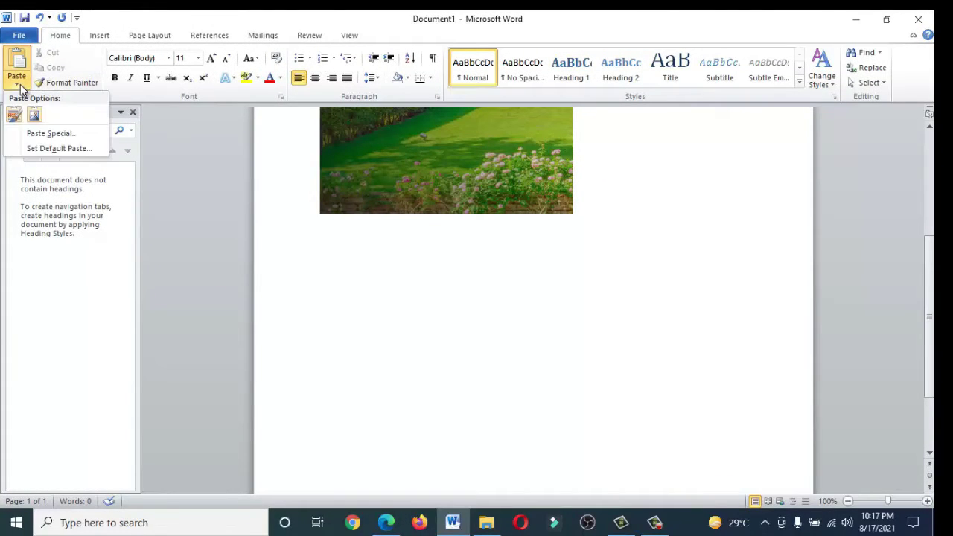
{"action": "left_click", "coordinate": [15, 119]}
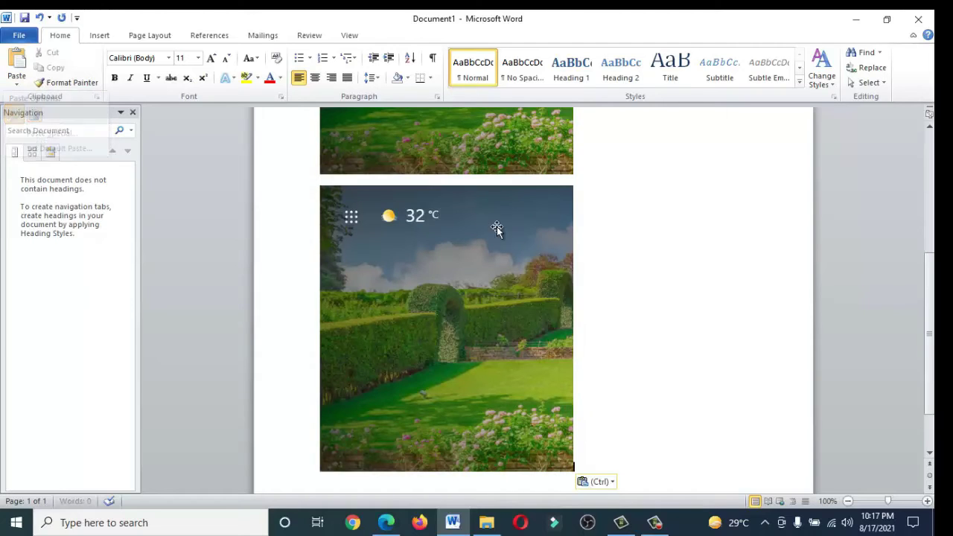
Step: Stretch the newly pasted garden picture to nearly the full page width
{"action": "scroll", "coordinate": [622, 274], "scroll_direction": "up", "scroll_amount": 3}
{"action": "left_click", "coordinate": [485, 268]}
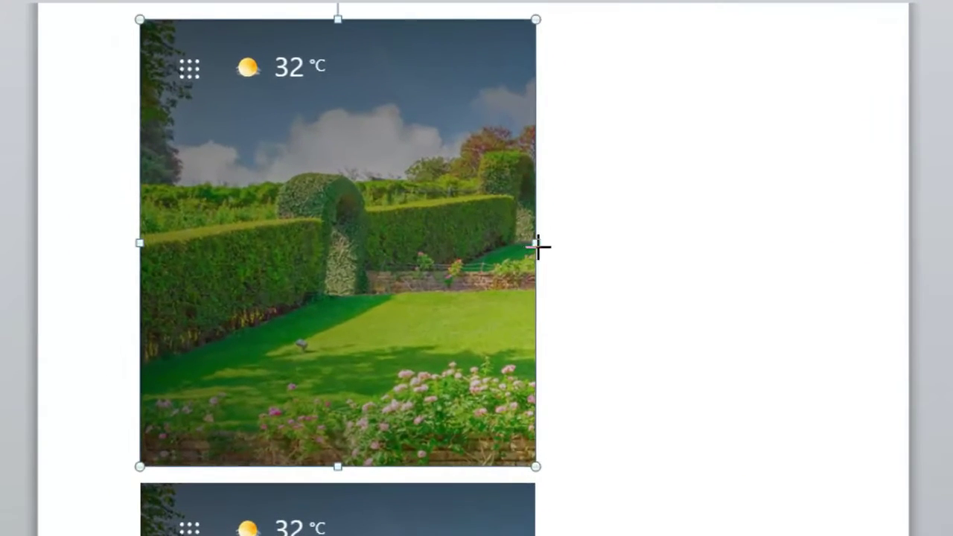
{"action": "left_click_drag", "start_coordinate": [573, 260], "coordinate": [753, 270]}
{"action": "left_click_drag", "start_coordinate": [817, 256], "coordinate": [825, 255]}
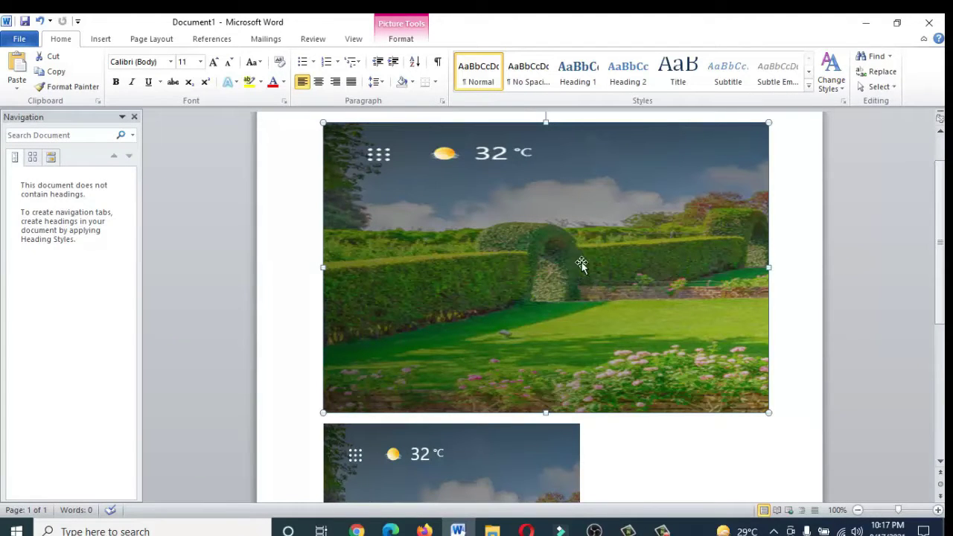
Step: Search Bing for 'computer science o level past papers' from the Edge address bar
{"action": "left_click", "coordinate": [390, 530]}
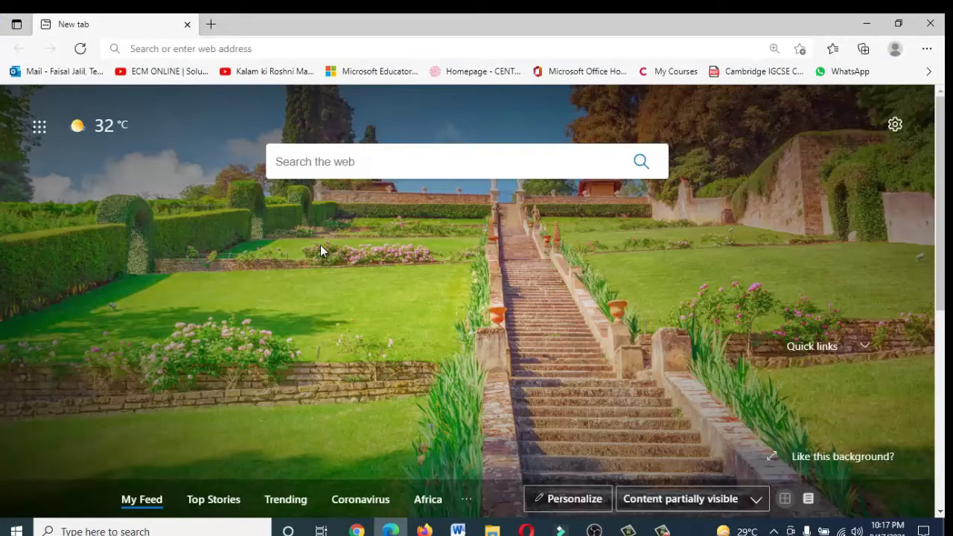
{"action": "left_click", "coordinate": [274, 50]}
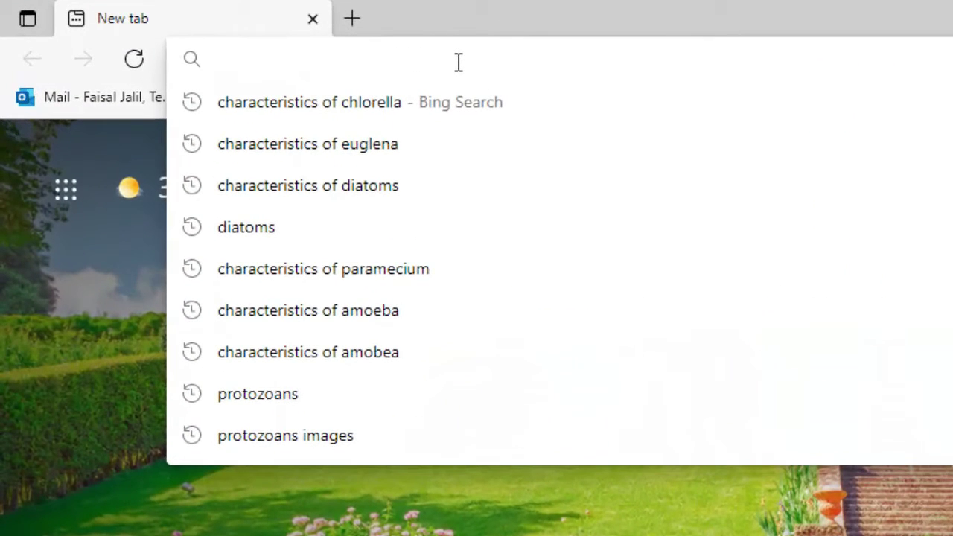
{"action": "type", "text": "computer"}
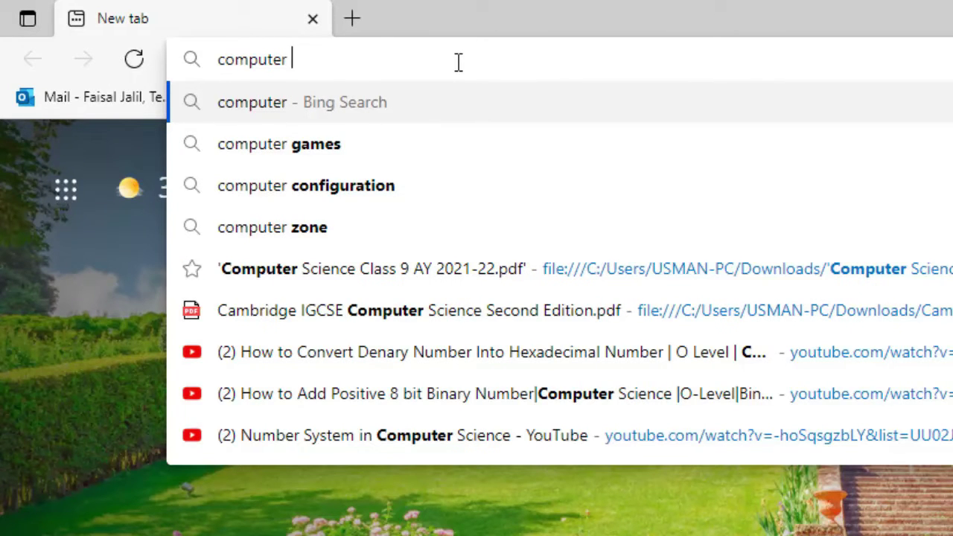
{"action": "type", "text": " science"}
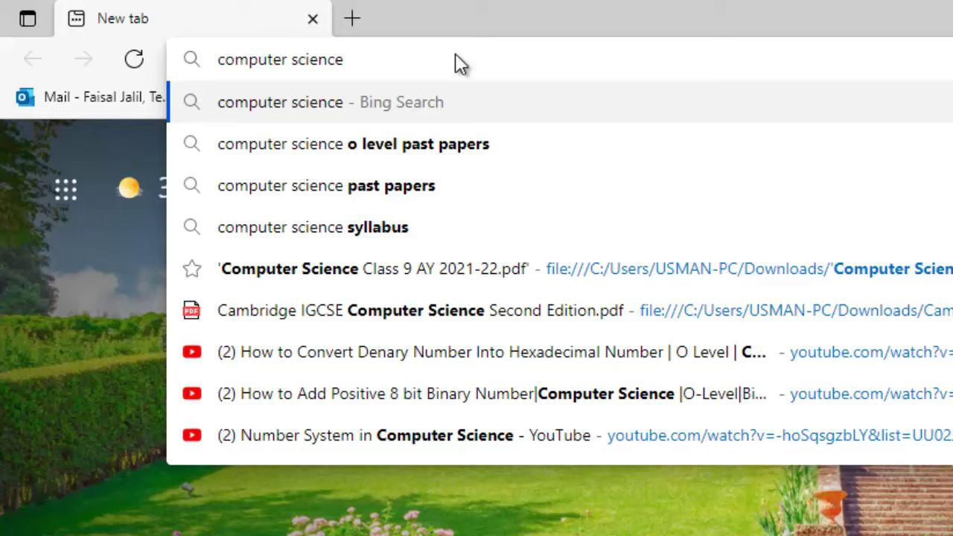
{"action": "left_click", "coordinate": [443, 143]}
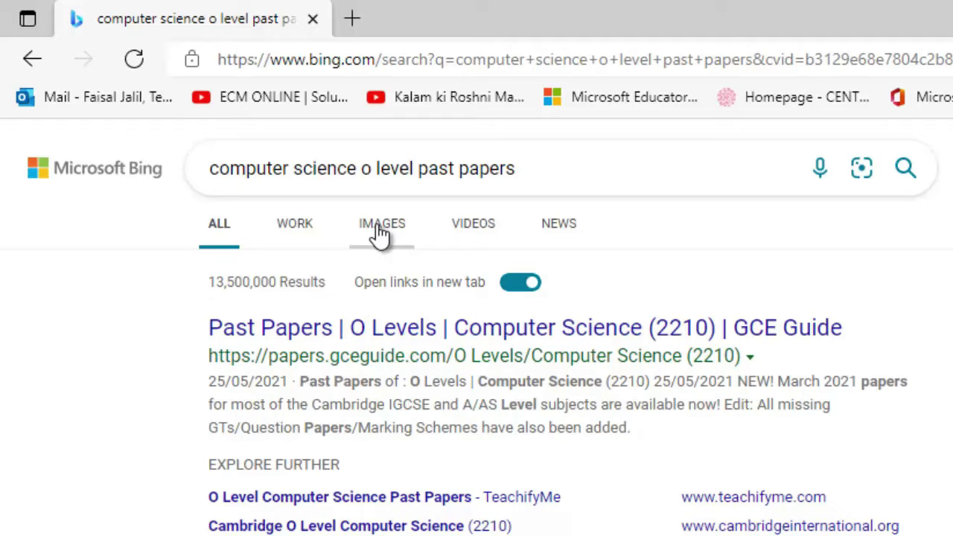
Step: Open the teachifyme past papers result, scroll to the 2020 list, and close the ad popup
{"action": "left_click", "coordinate": [301, 332]}
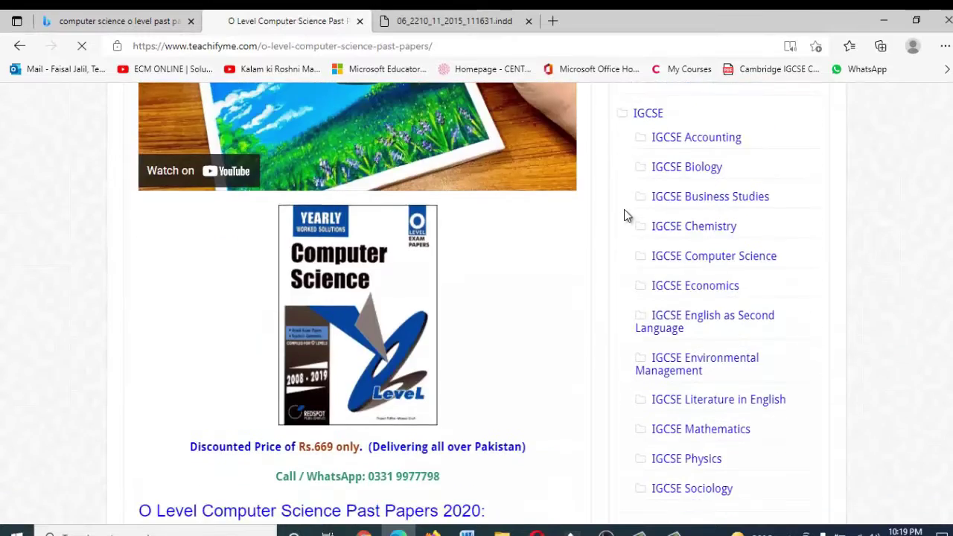
{"action": "scroll", "coordinate": [624, 214], "scroll_direction": "down", "scroll_amount": 5}
{"action": "scroll", "coordinate": [624, 214], "scroll_direction": "down", "scroll_amount": 2}
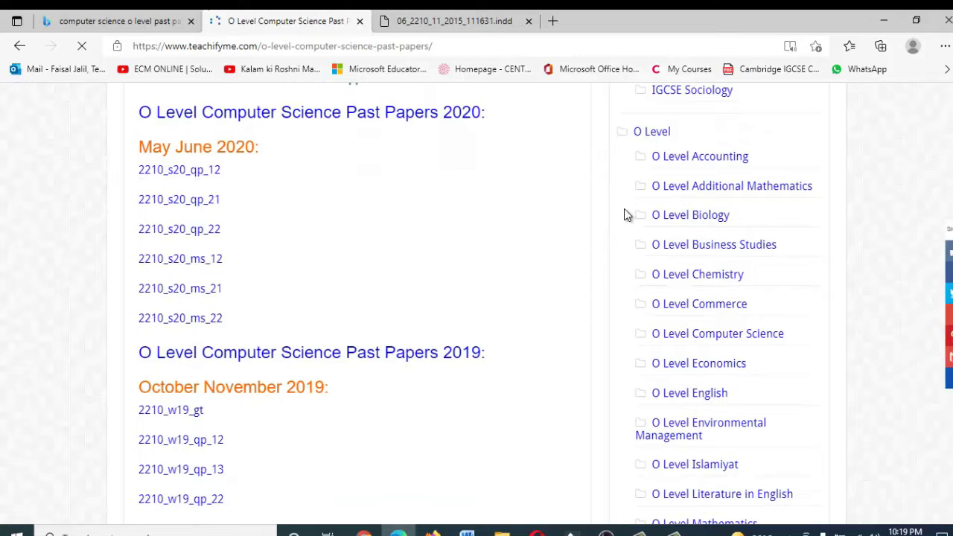
{"action": "left_click", "coordinate": [944, 46]}
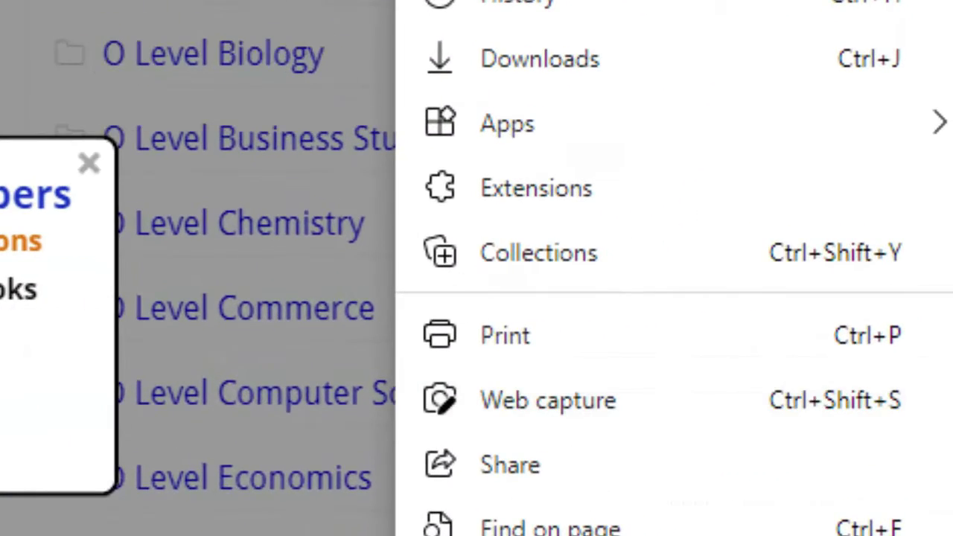
{"action": "left_click", "coordinate": [91, 163]}
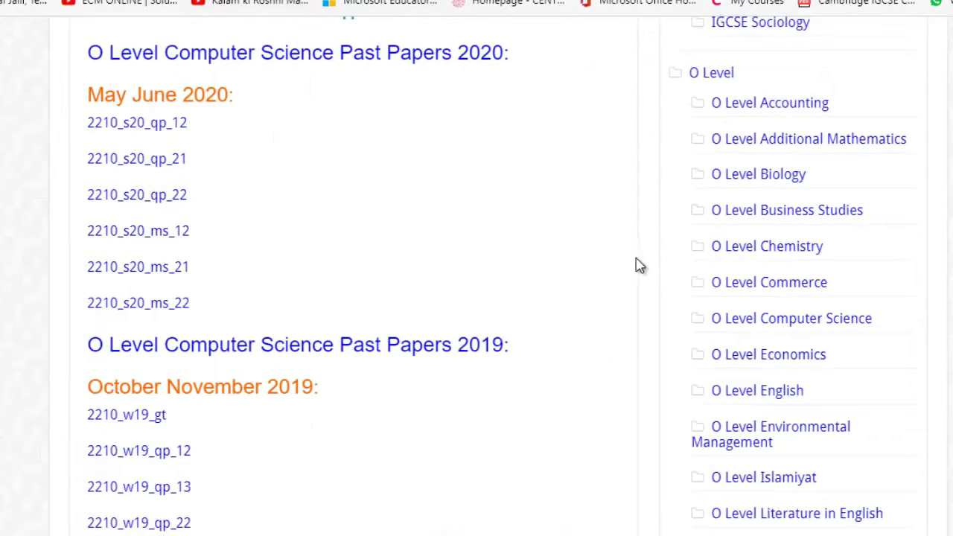
Step: Web-capture the papers list from the 2020 heading down past the 2017 links and copy it
{"action": "key", "text": "alt+f"}
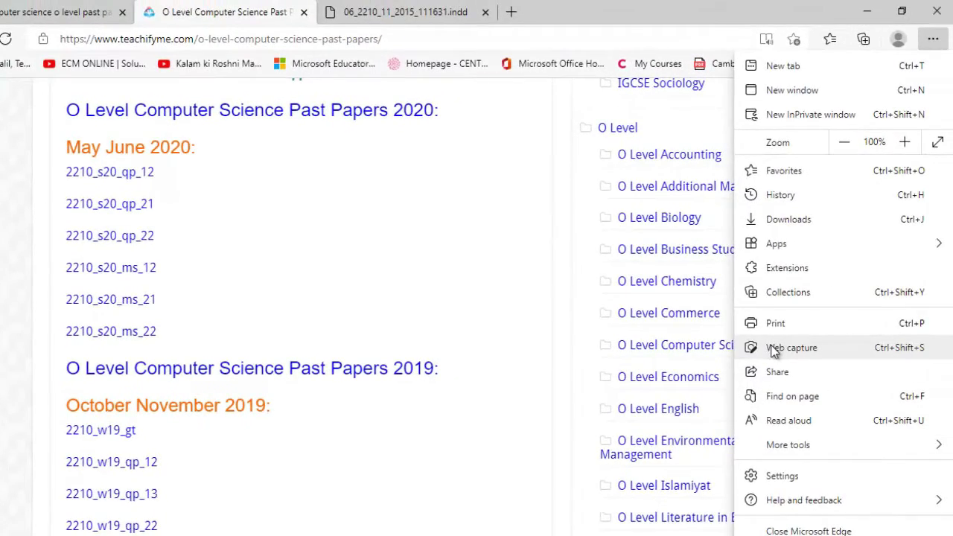
{"action": "left_click", "coordinate": [774, 349]}
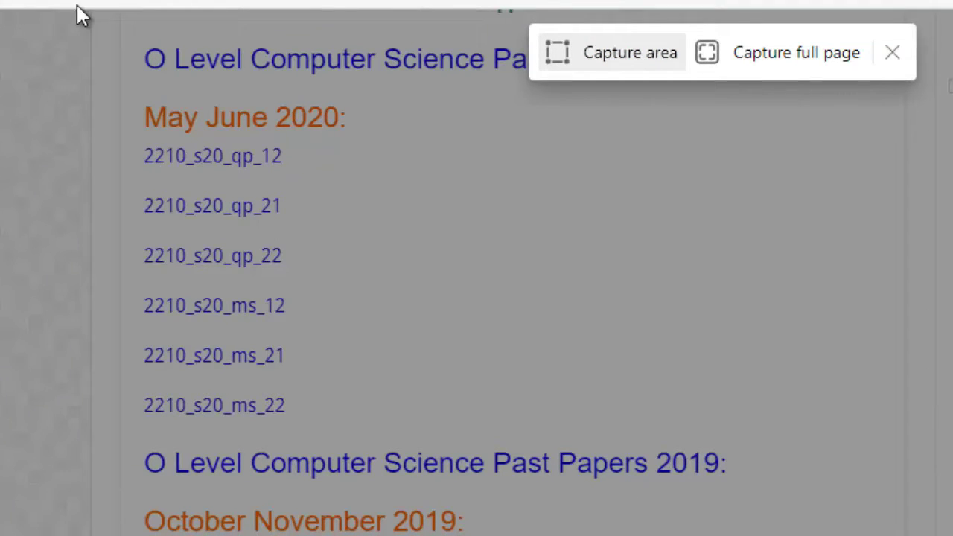
{"action": "left_click_drag", "start_coordinate": [64, 17], "coordinate": [933, 533]}
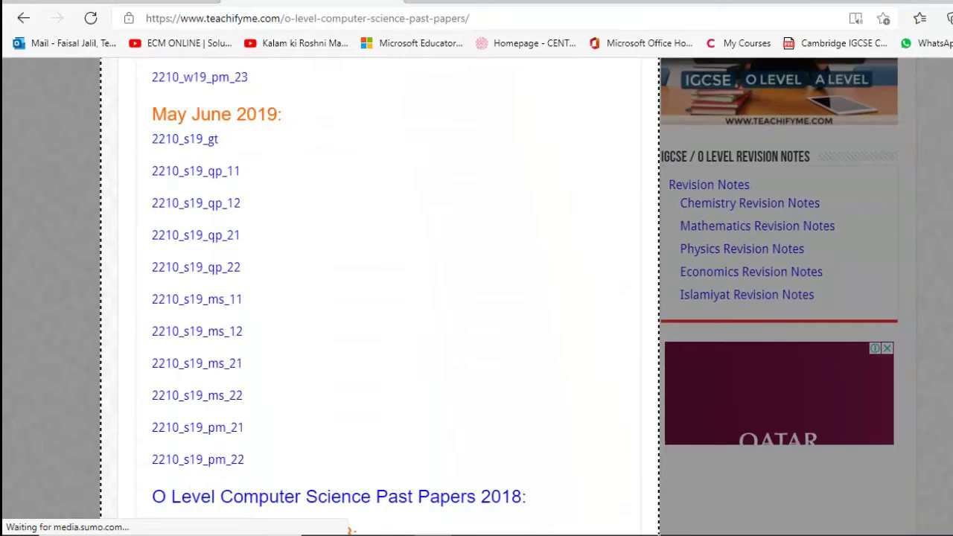
{"action": "left_click_drag", "start_coordinate": [659, 533], "coordinate": [642, 377]}
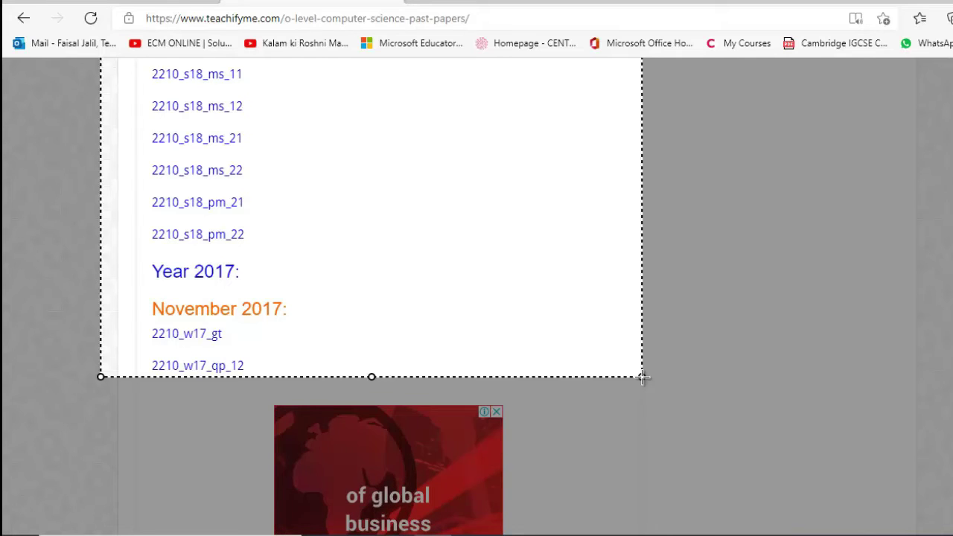
{"action": "left_click_drag", "start_coordinate": [641, 376], "coordinate": [642, 377]}
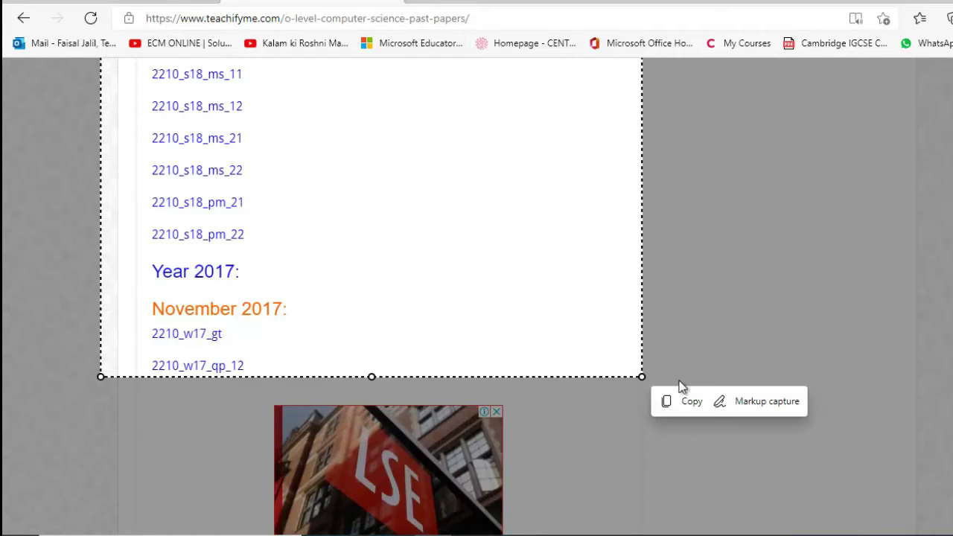
{"action": "left_click", "coordinate": [683, 402]}
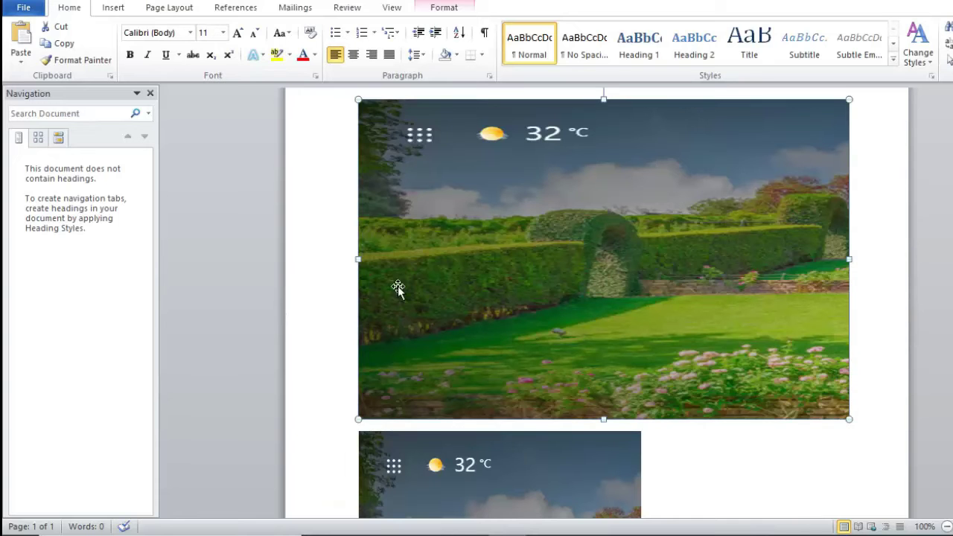
Step: Create a new Word document from the Blank document template via File > New
{"action": "left_click", "coordinate": [28, 9]}
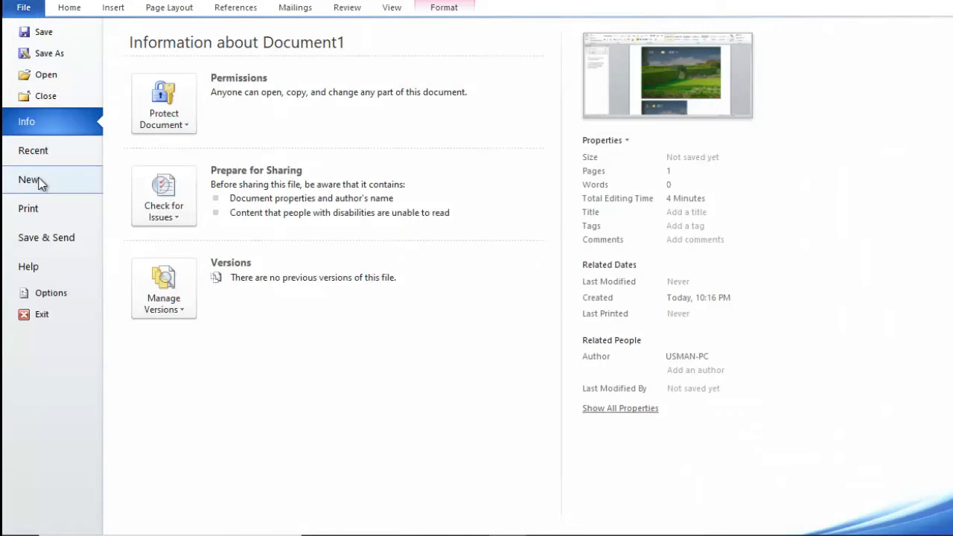
{"action": "left_click", "coordinate": [71, 184]}
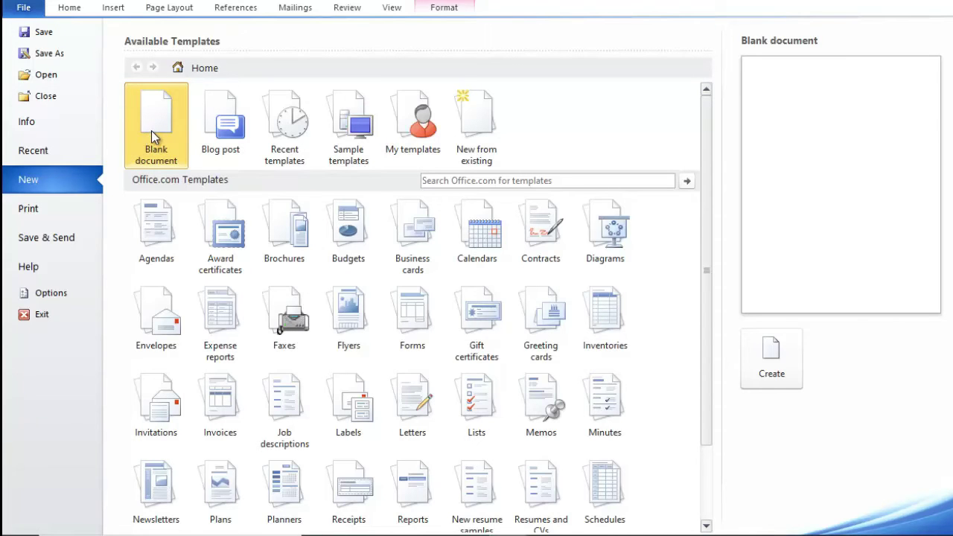
{"action": "left_click", "coordinate": [746, 356]}
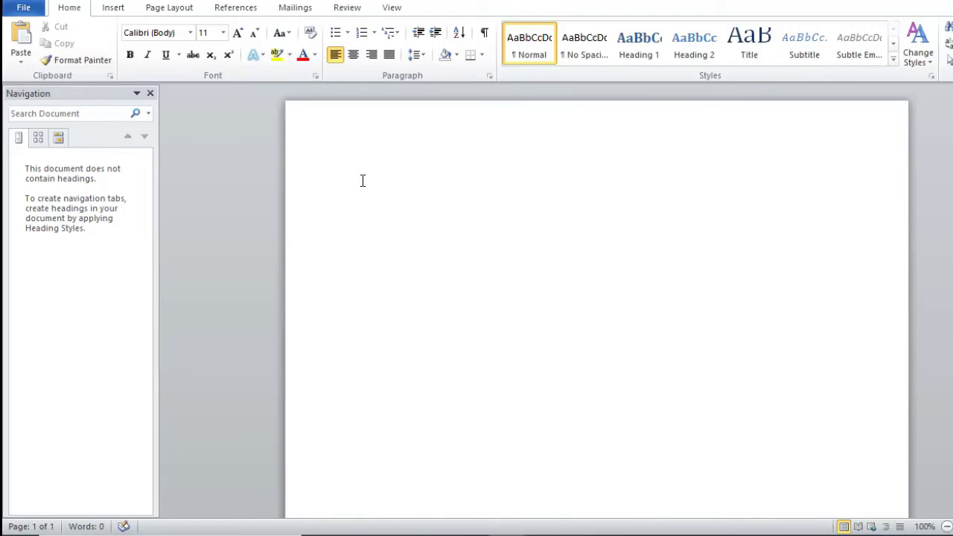
{"action": "right_click", "coordinate": [362, 181]}
{"action": "left_click", "coordinate": [393, 240]}
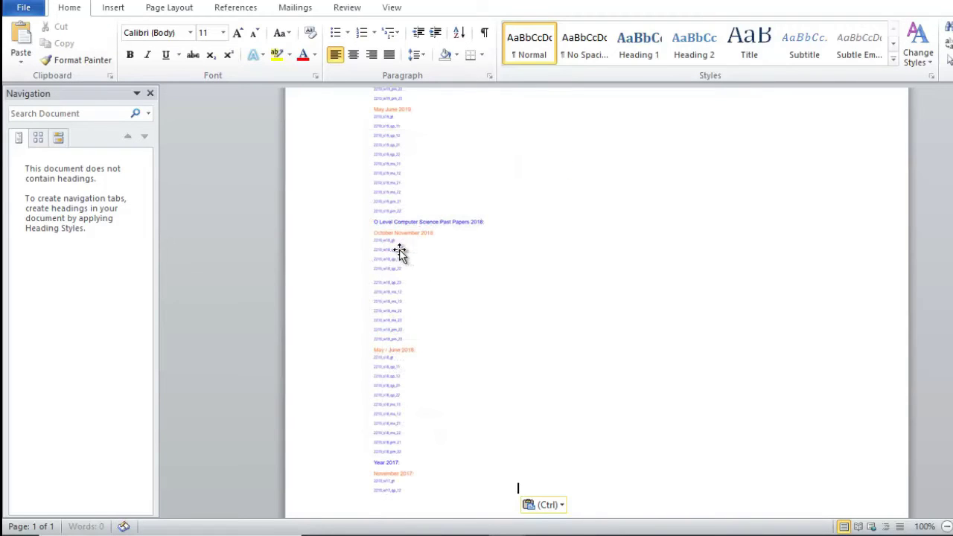
{"action": "left_click", "coordinate": [454, 256]}
{"action": "left_click_drag", "start_coordinate": [519, 163], "coordinate": [847, 165]}
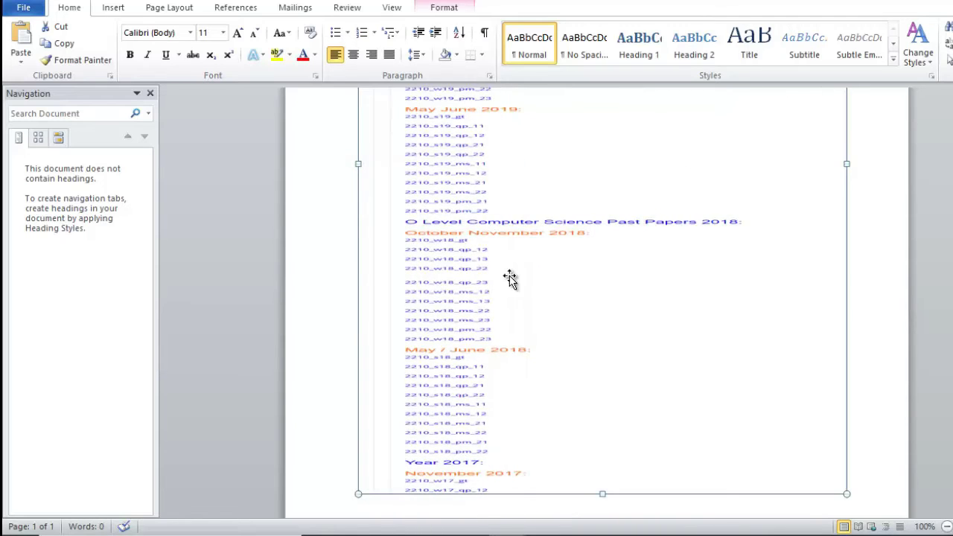
{"action": "scroll", "coordinate": [511, 276], "scroll_direction": "up", "scroll_amount": 5}
{"action": "scroll", "coordinate": [523, 263], "scroll_direction": "down", "scroll_amount": 6}
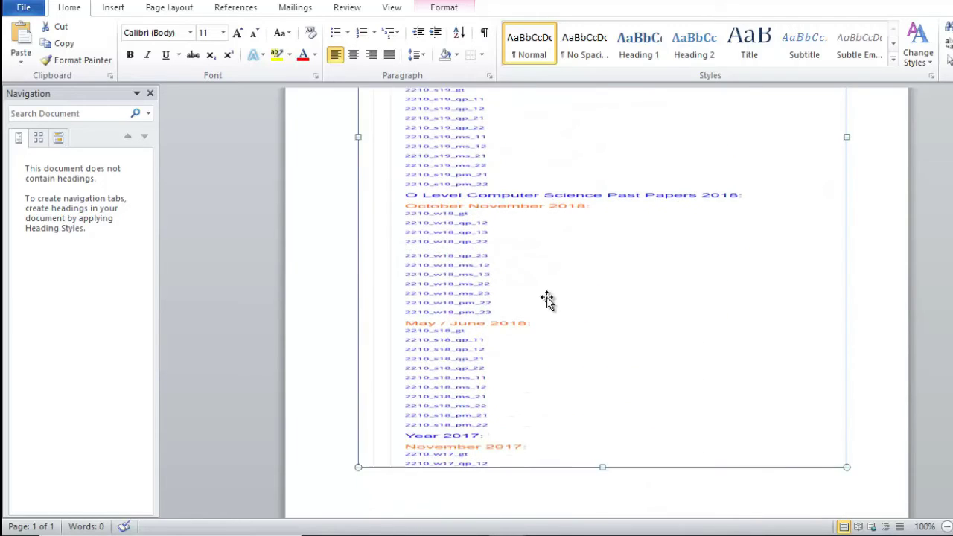
{"action": "left_click_drag", "start_coordinate": [603, 434], "coordinate": [602, 465]}
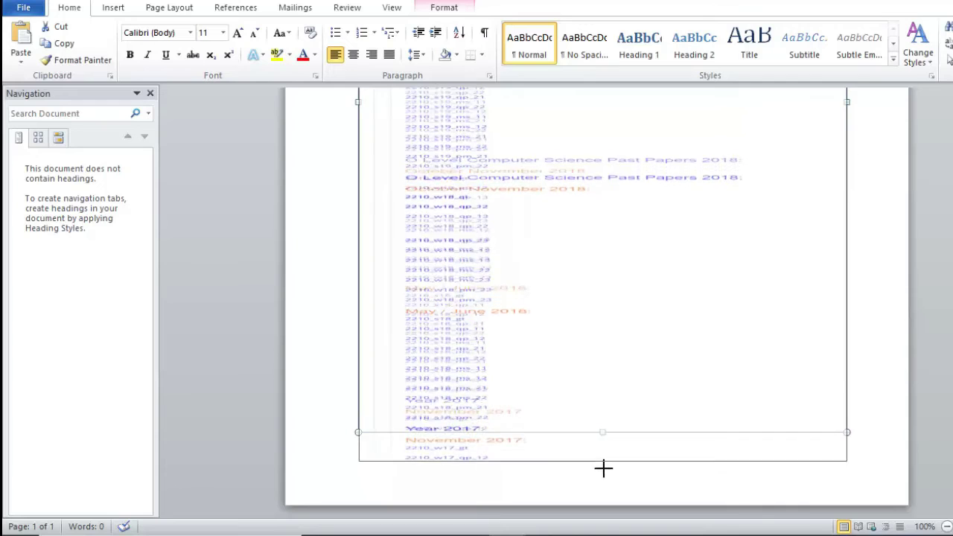
{"action": "scroll", "coordinate": [582, 333], "scroll_direction": "up", "scroll_amount": 5}
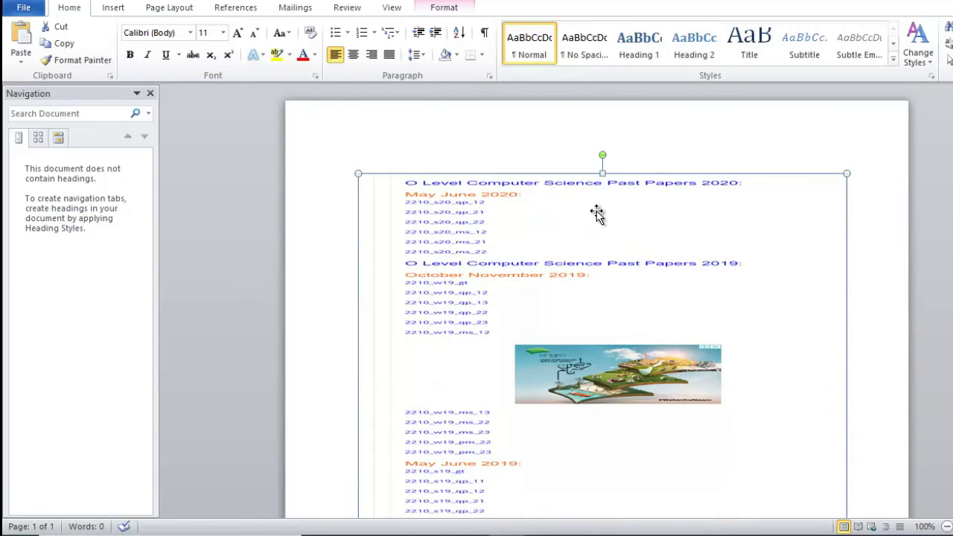
{"action": "left_click", "coordinate": [451, 7]}
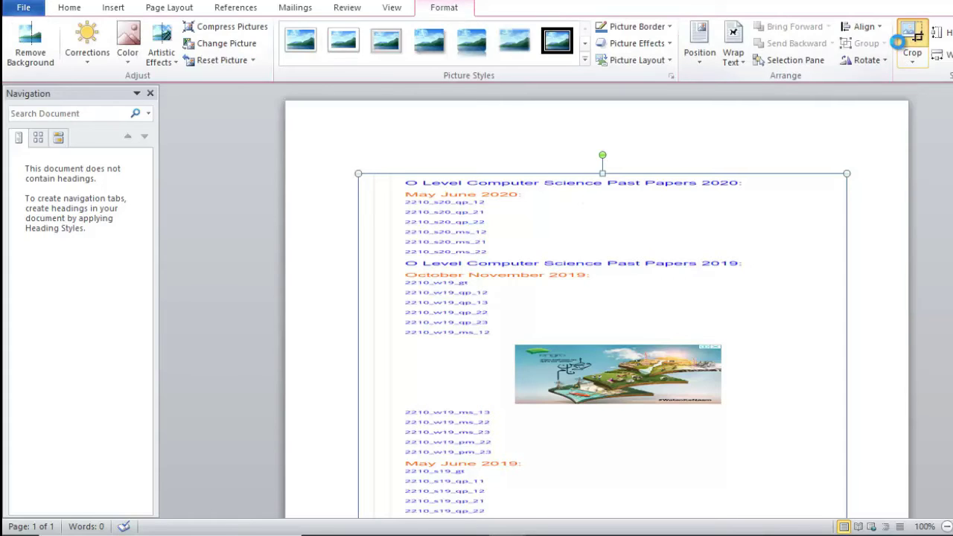
{"action": "left_click", "coordinate": [912, 45]}
{"action": "scroll", "coordinate": [789, 281], "scroll_direction": "down", "scroll_amount": 10}
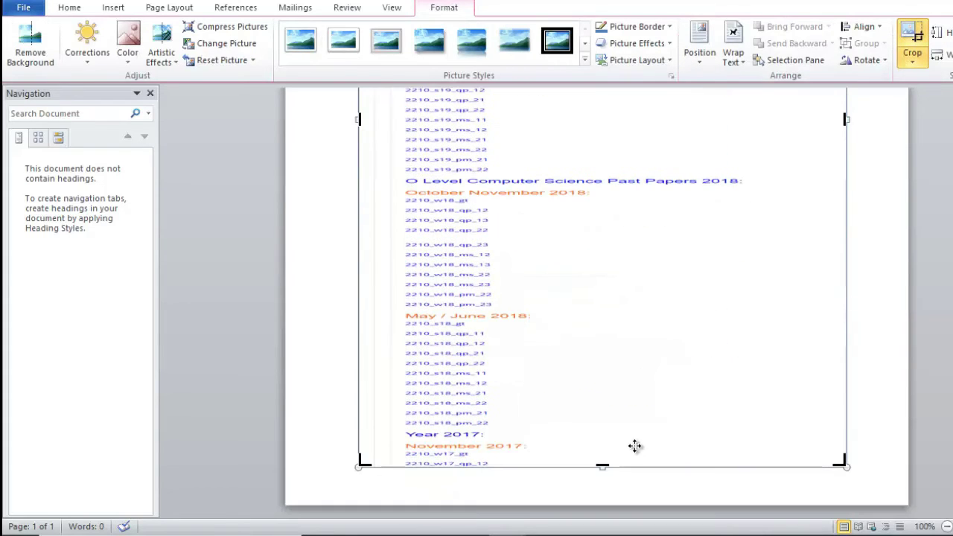
{"action": "scroll", "coordinate": [660, 202], "scroll_direction": "up", "scroll_amount": 6}
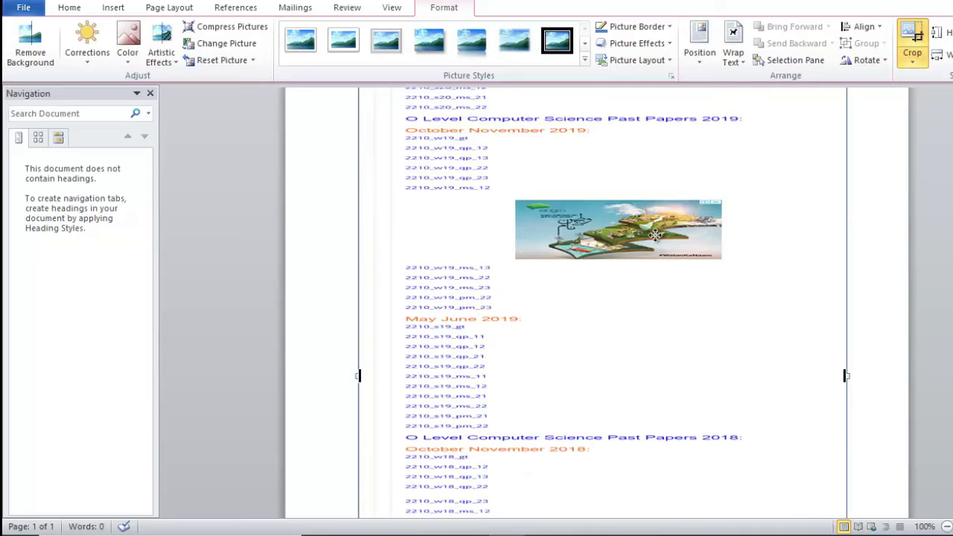
{"action": "key", "text": "Delete"}
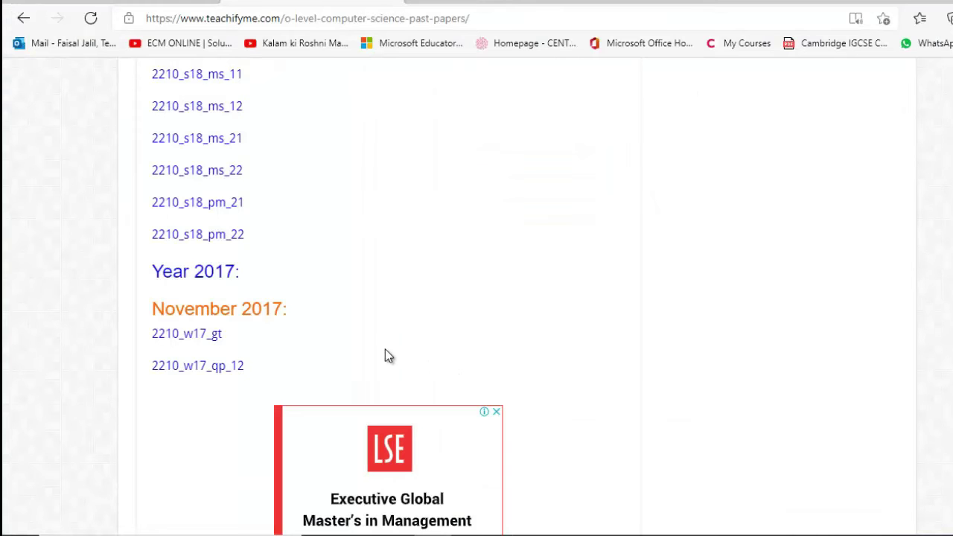
Step: Web-capture just the 2020 heading and its six May June 2020 links and copy it
{"action": "scroll", "coordinate": [384, 355], "scroll_direction": "up", "scroll_amount": 15}
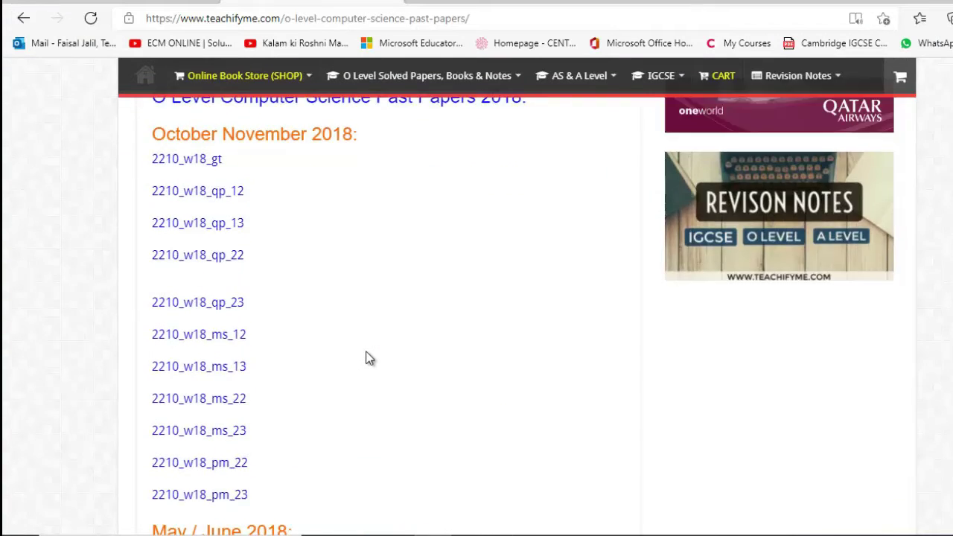
{"action": "scroll", "coordinate": [366, 358], "scroll_direction": "up", "scroll_amount": 10}
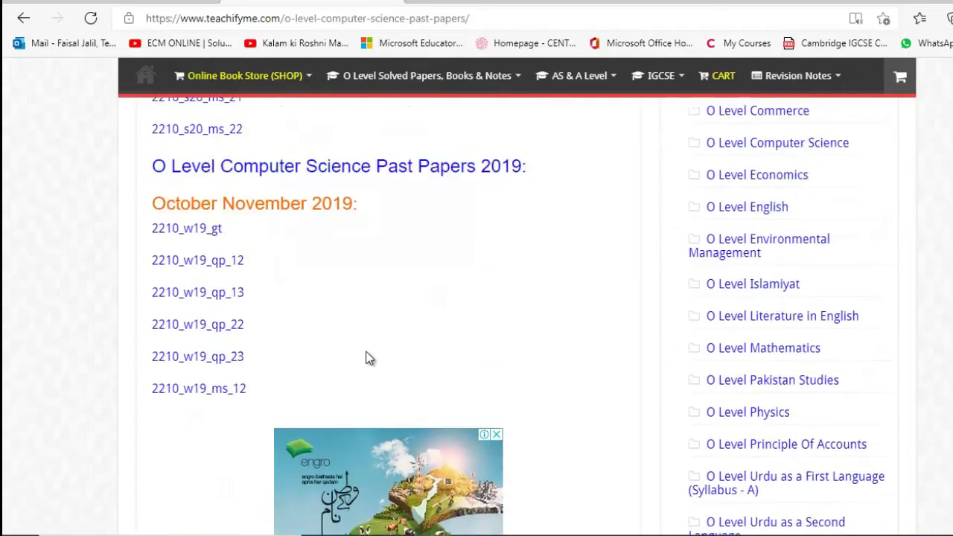
{"action": "scroll", "coordinate": [366, 358], "scroll_direction": "up", "scroll_amount": 2}
{"action": "scroll", "coordinate": [366, 355], "scroll_direction": "down", "scroll_amount": 3}
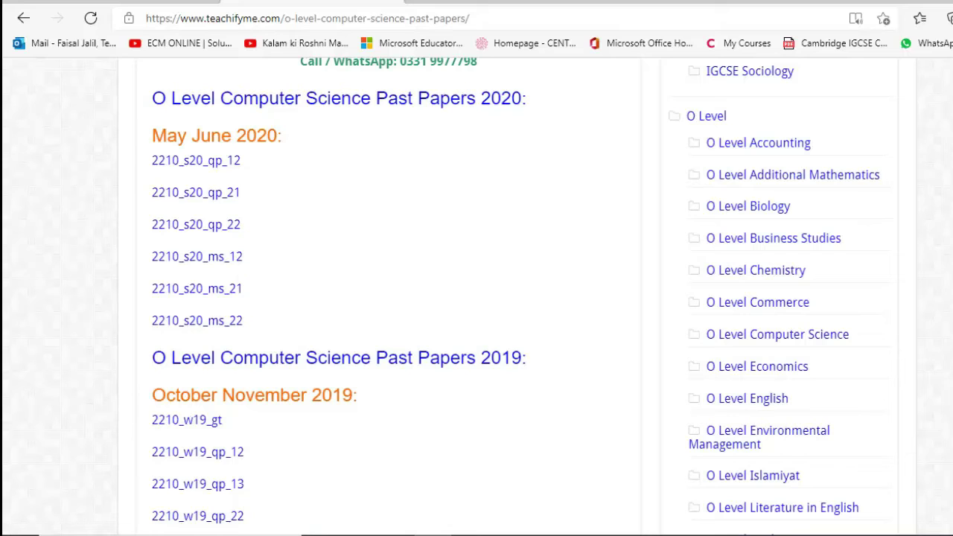
{"action": "key", "text": "alt+f"}
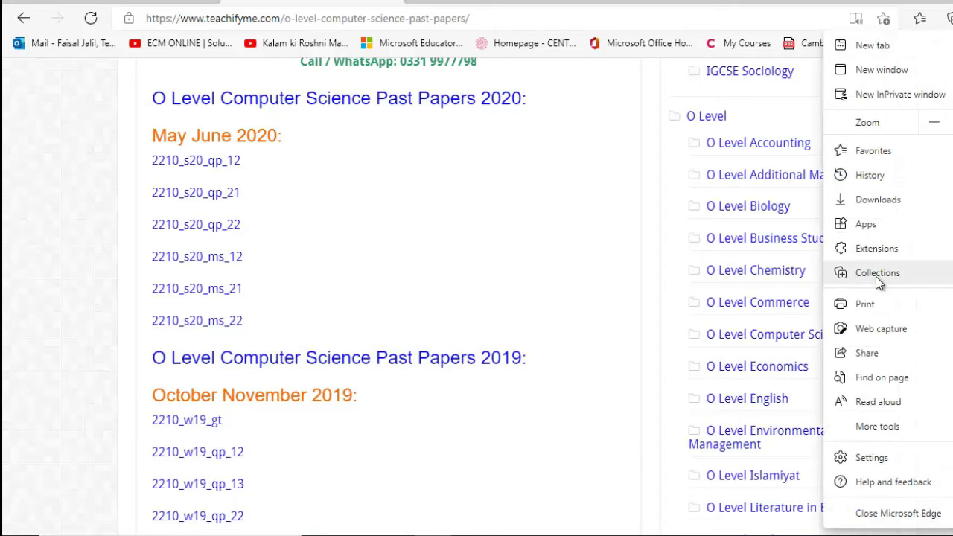
{"action": "left_click", "coordinate": [868, 331]}
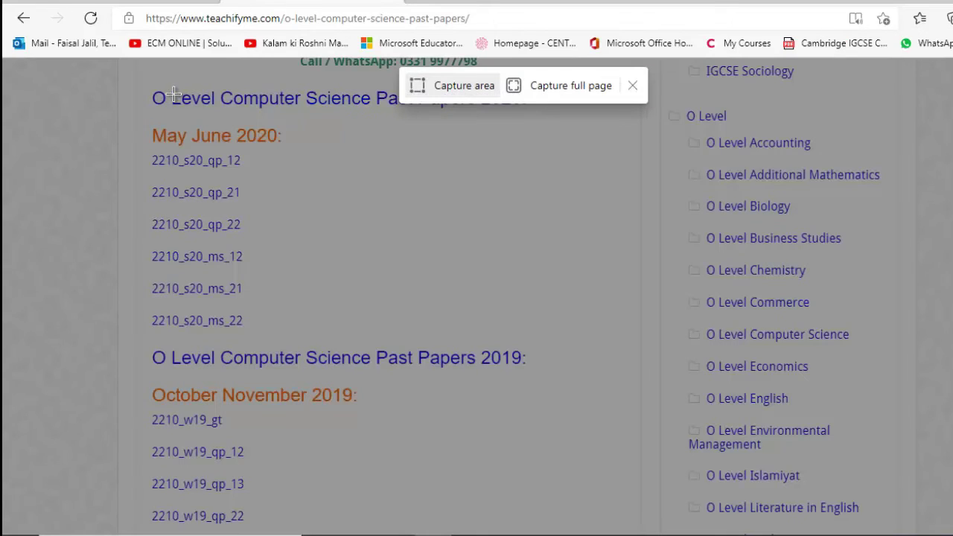
{"action": "left_click_drag", "start_coordinate": [145, 83], "coordinate": [627, 338]}
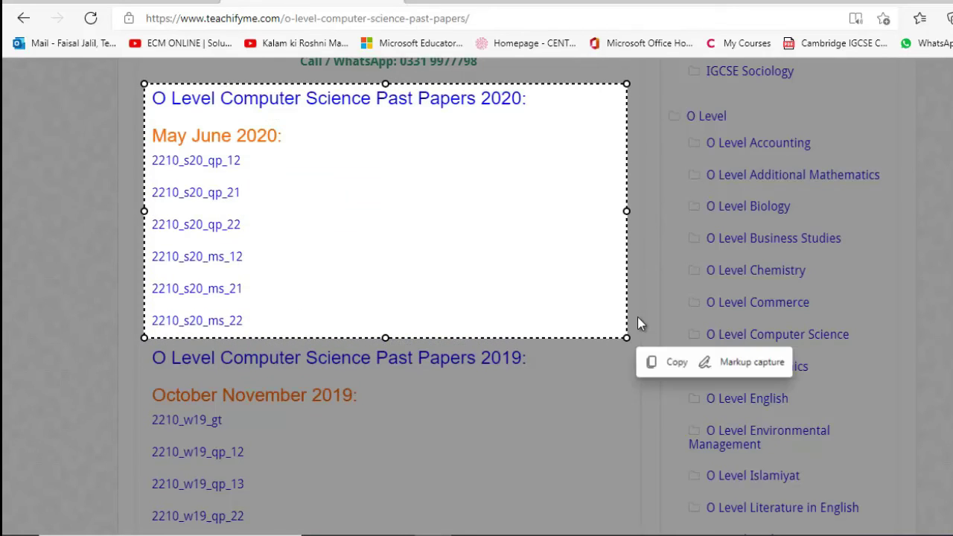
{"action": "left_click", "coordinate": [674, 363]}
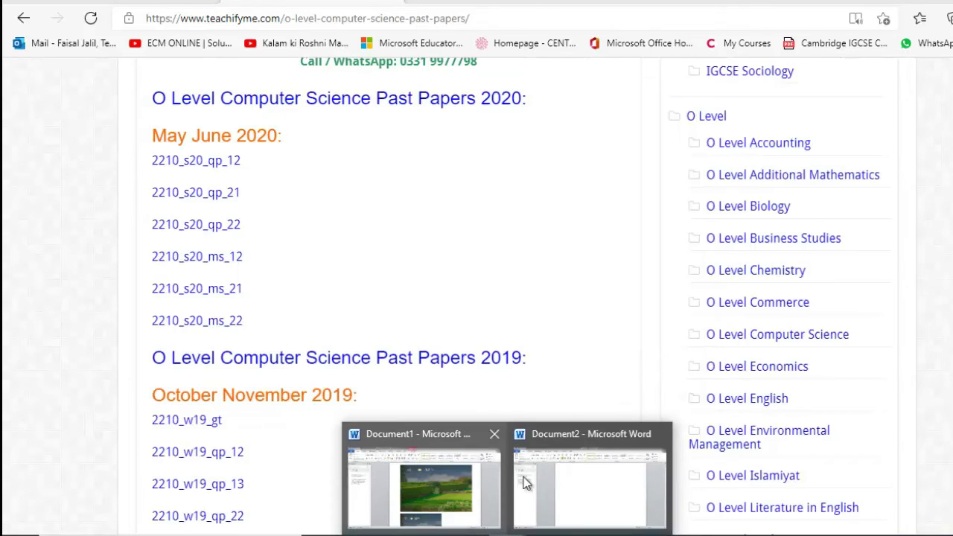
Step: Switch to Document2 and paste the 2020 past-papers capture with Ctrl+V
{"action": "left_click", "coordinate": [526, 482]}
{"action": "key", "text": "ctrl+v"}
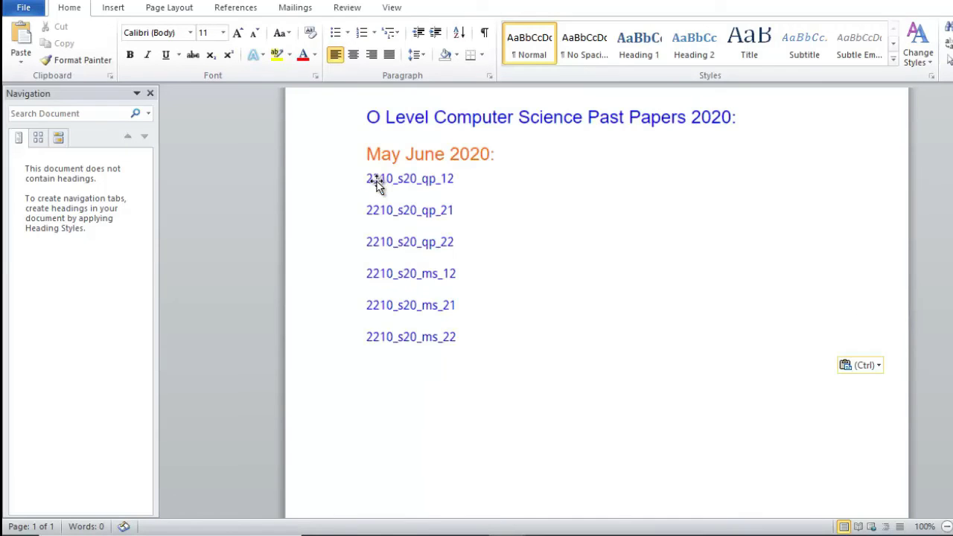